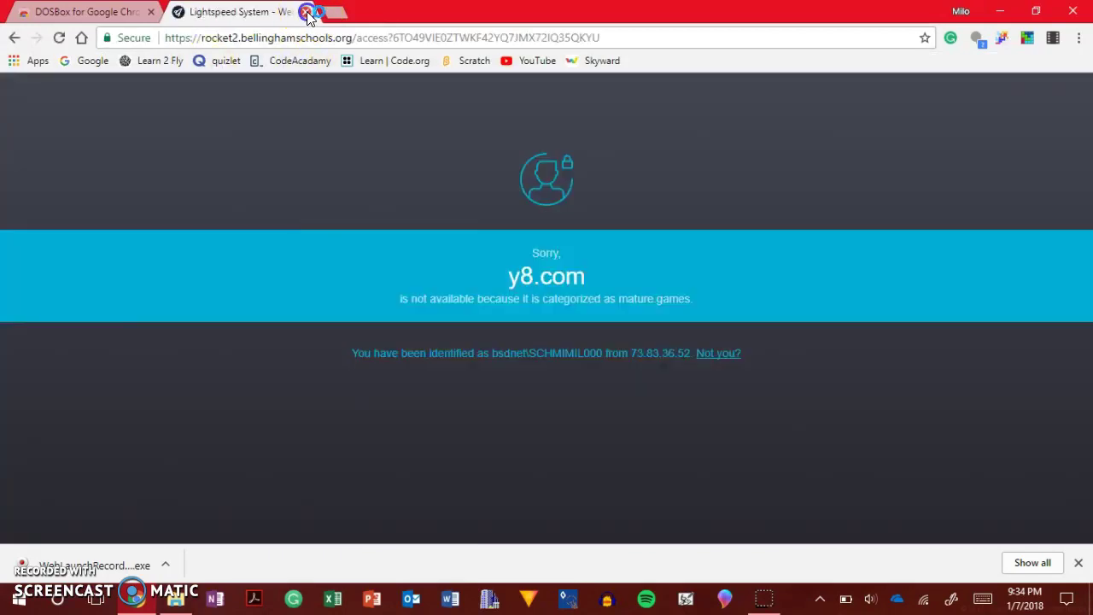
Step: Close the blocked y8.com page and search Google for "dosbox chome" in a new tab
click(307, 13)
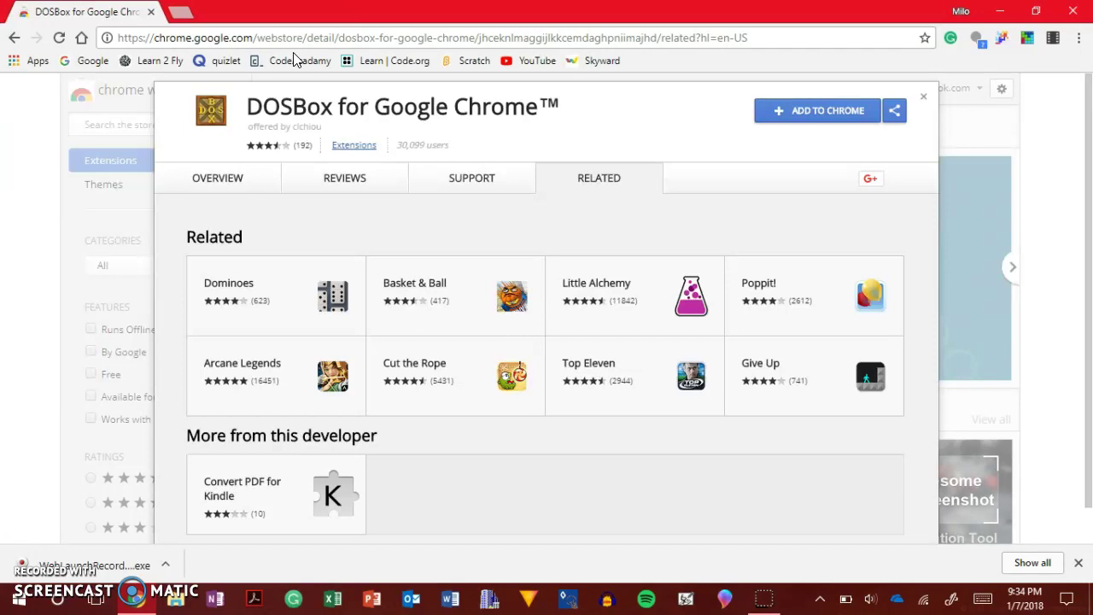
click(183, 12)
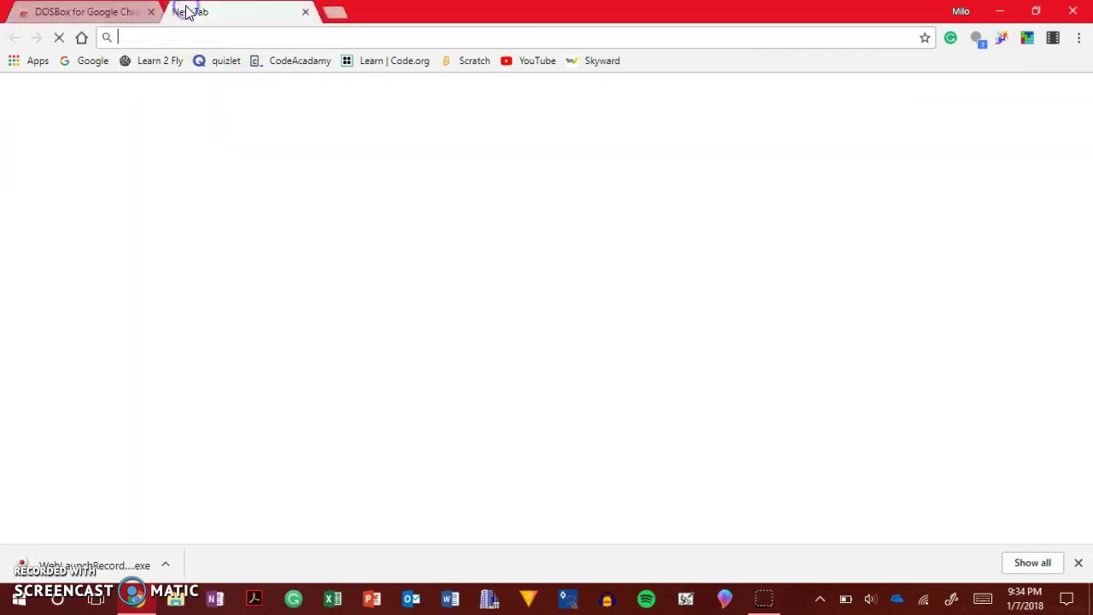
text(google.com)
key(Down)
key(Return)
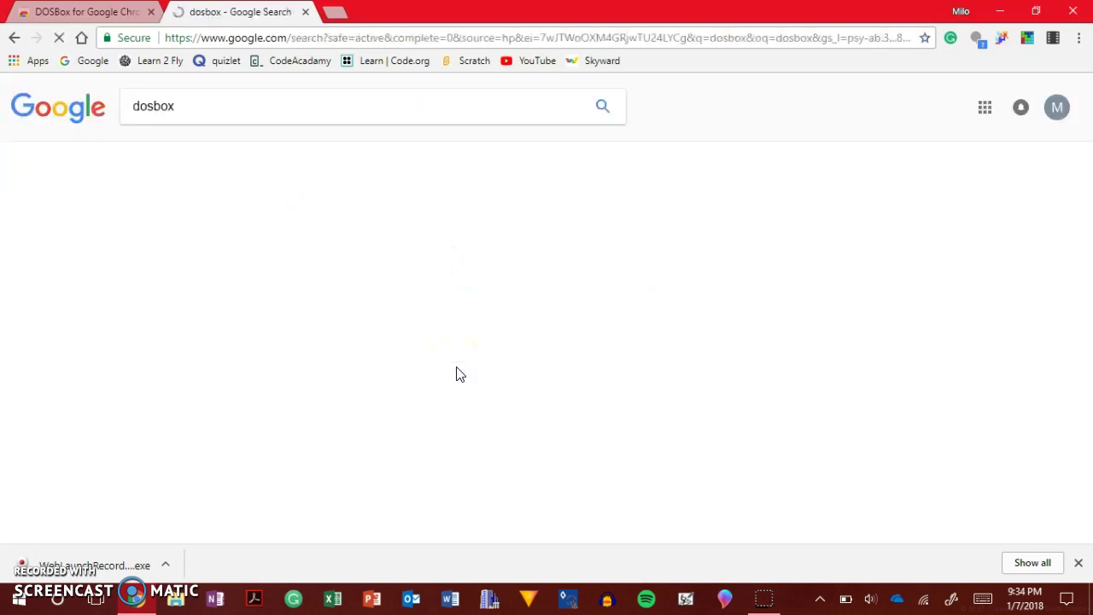
click(325, 111)
text(chome)
key(Return)
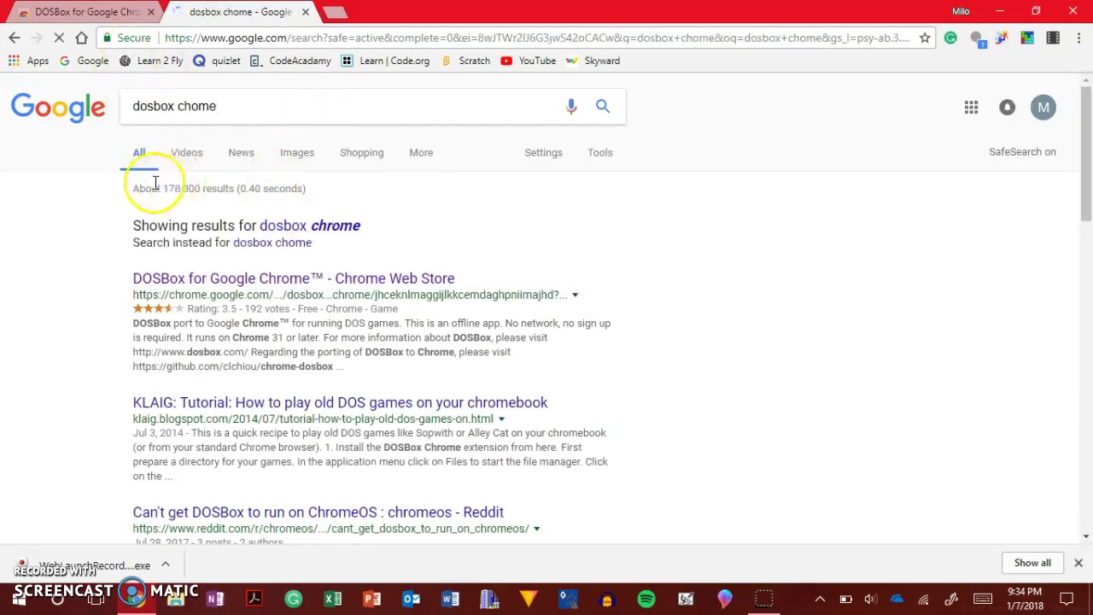
Step: Open the DOSBox for Google Chrome store listing from the search results and add the app to the browser
click(171, 279)
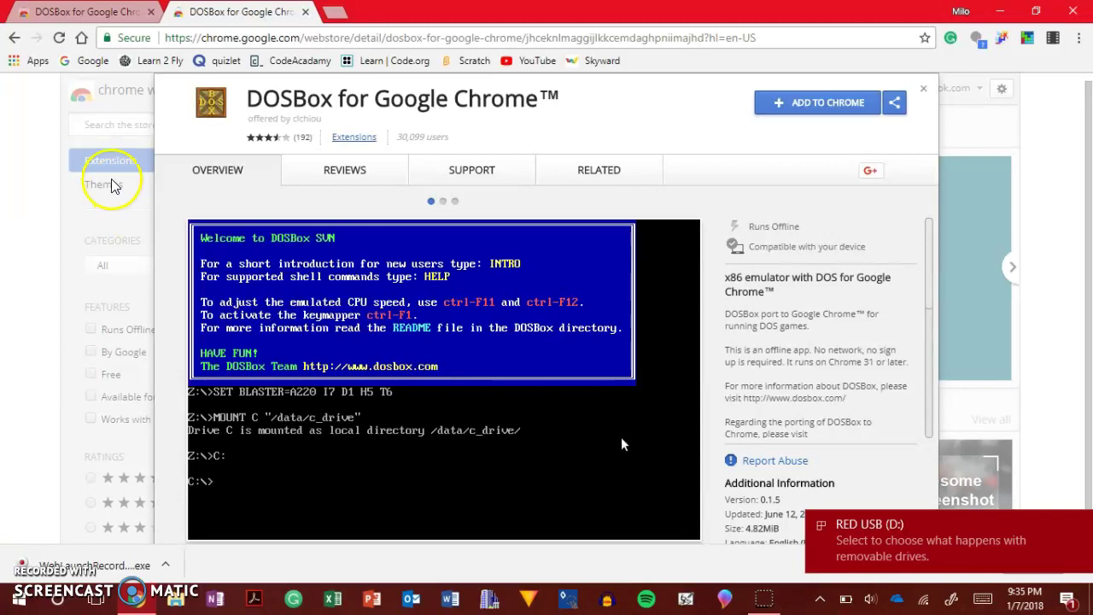
click(759, 104)
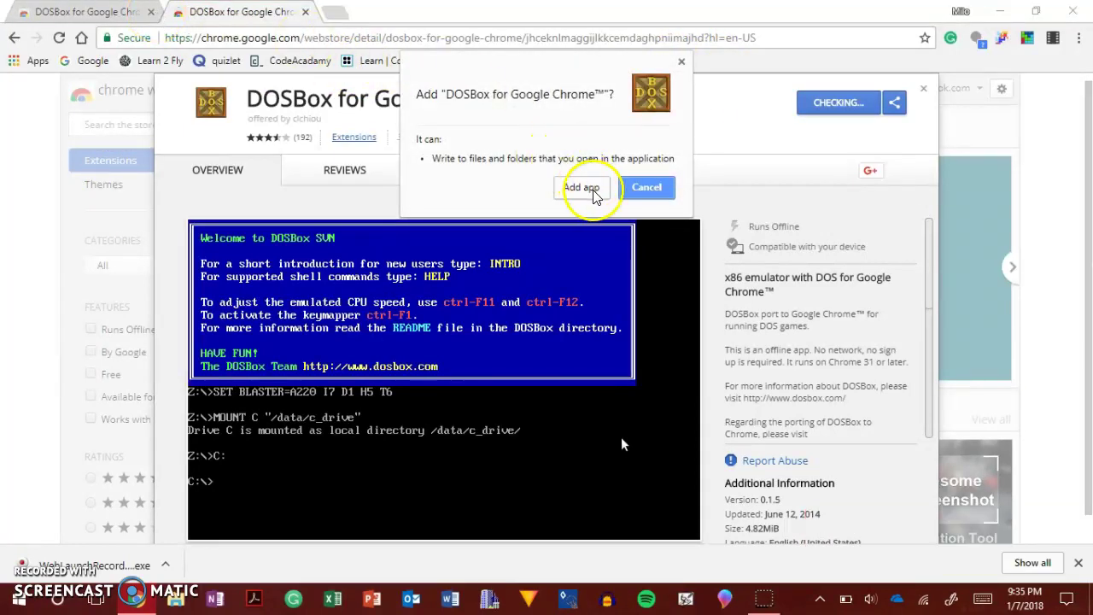
click(581, 187)
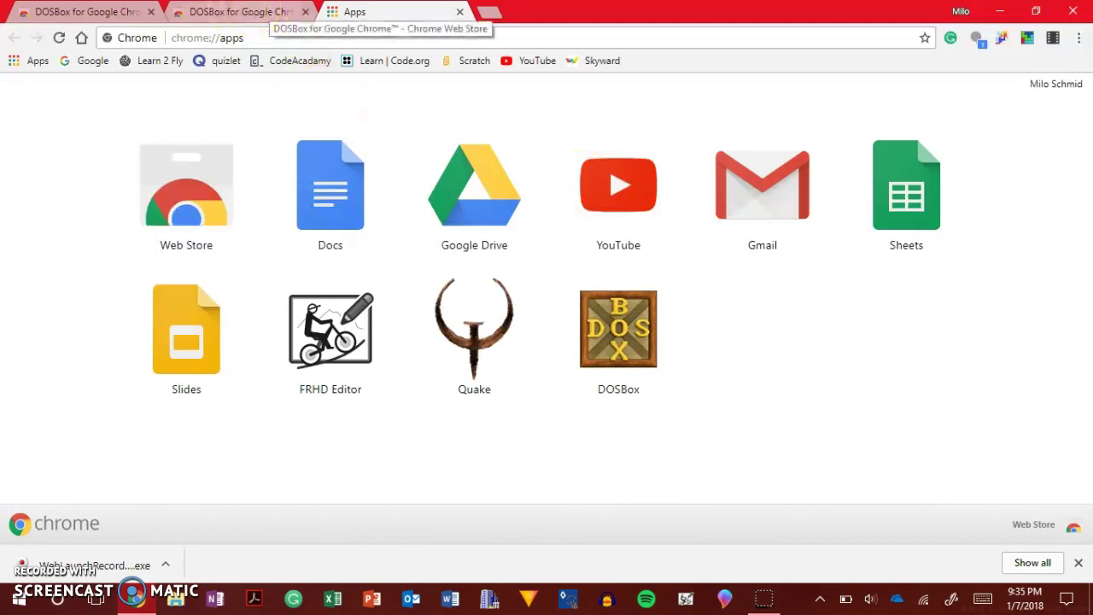
click(152, 12)
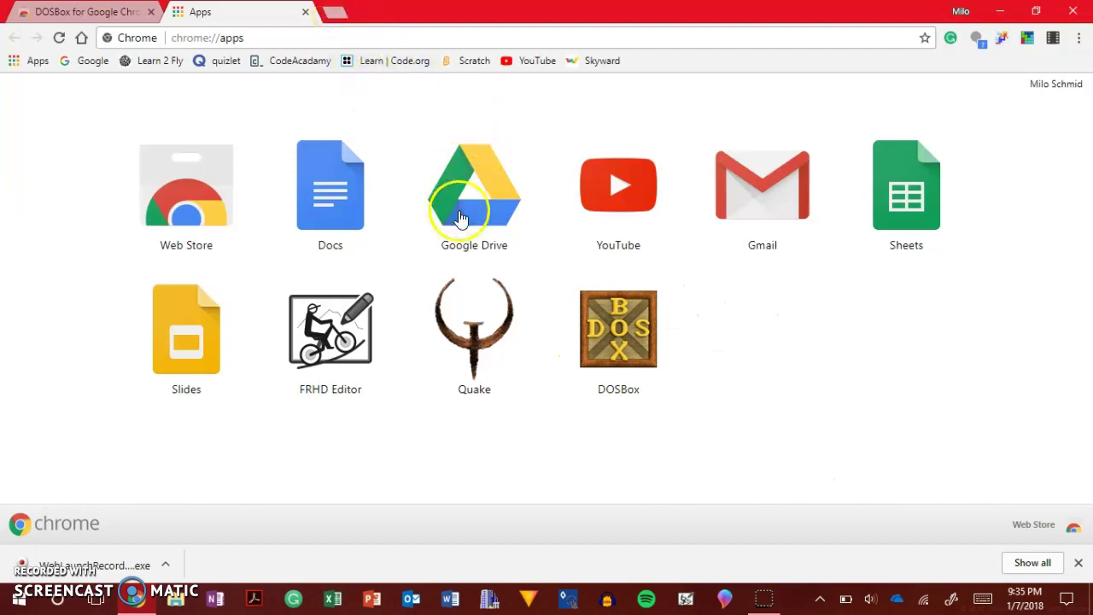
click(468, 330)
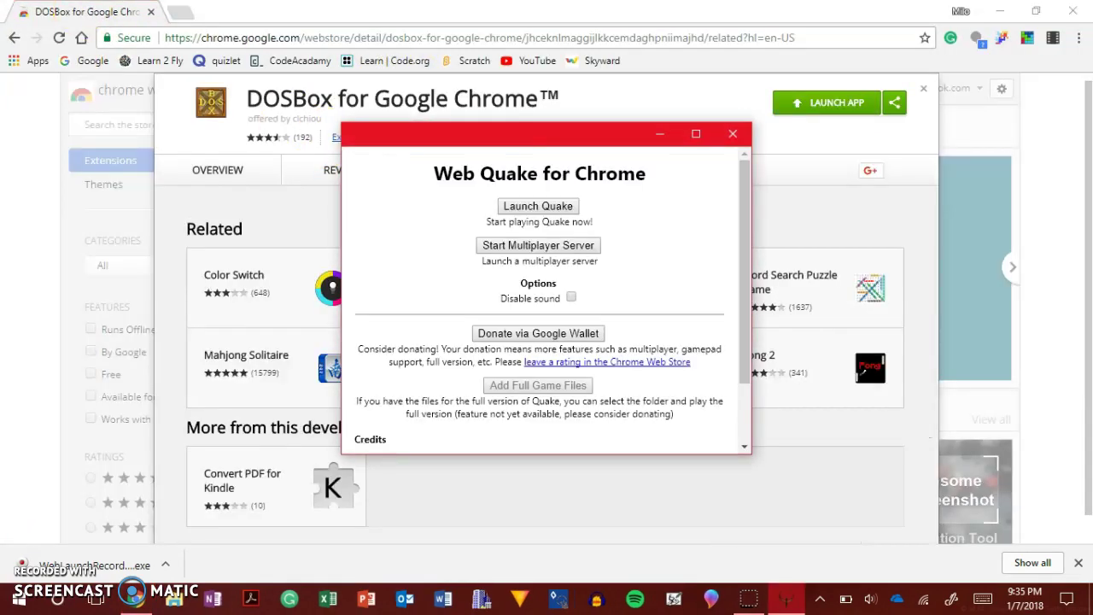
click(733, 135)
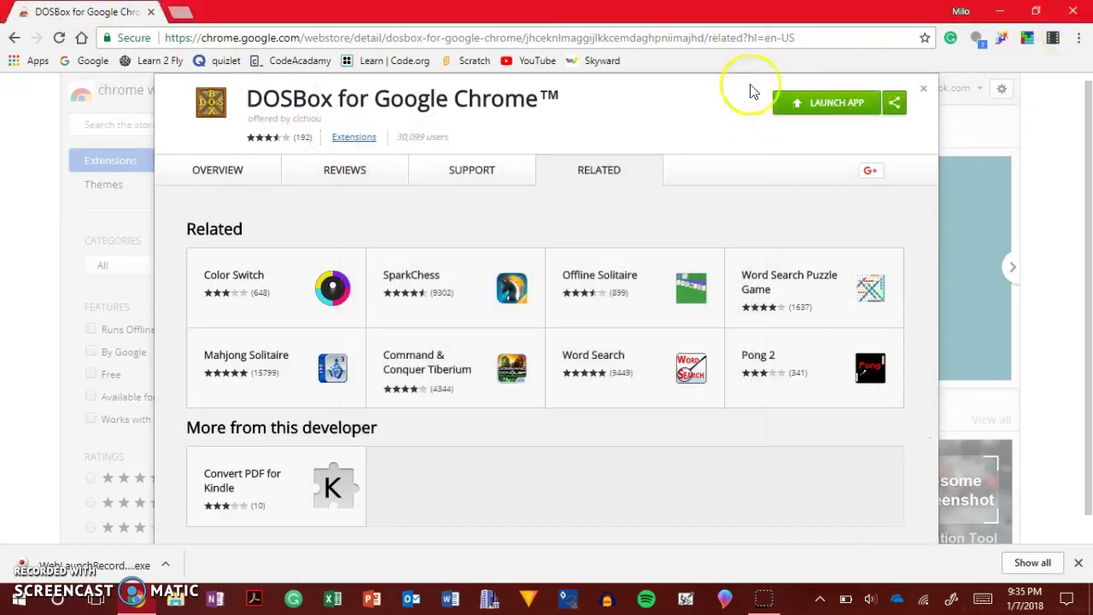
Step: Launch the DOSBox app from its store listing and dismiss the startup hint
click(781, 103)
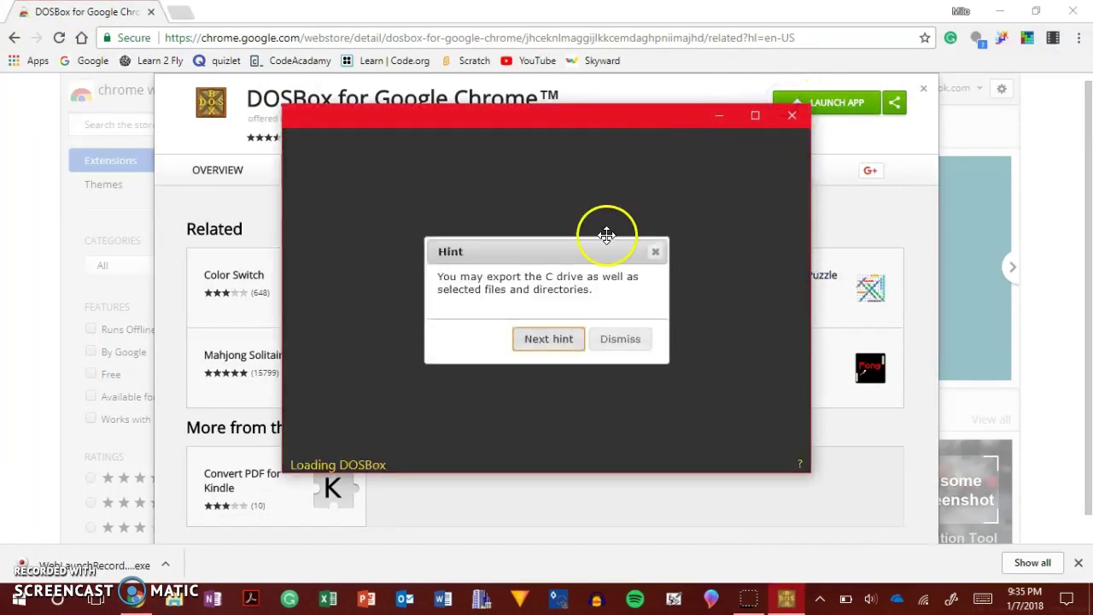
click(613, 339)
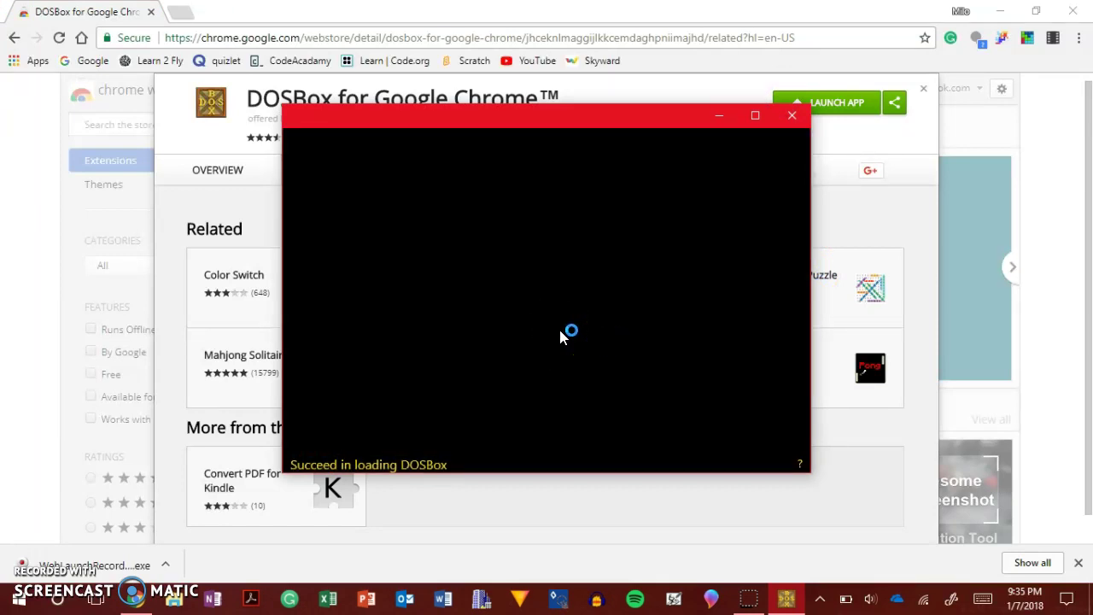
click(697, 397)
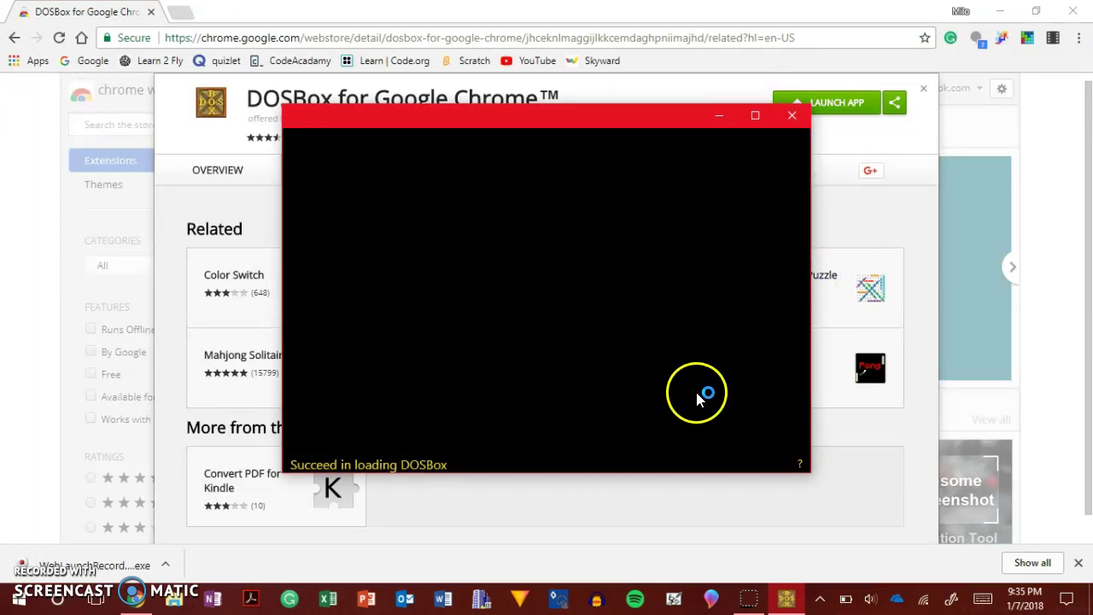
Step: In the DOSBox settings, import the DOSBox folder from RED USB (D:) to the emulated C:\ drive
click(799, 466)
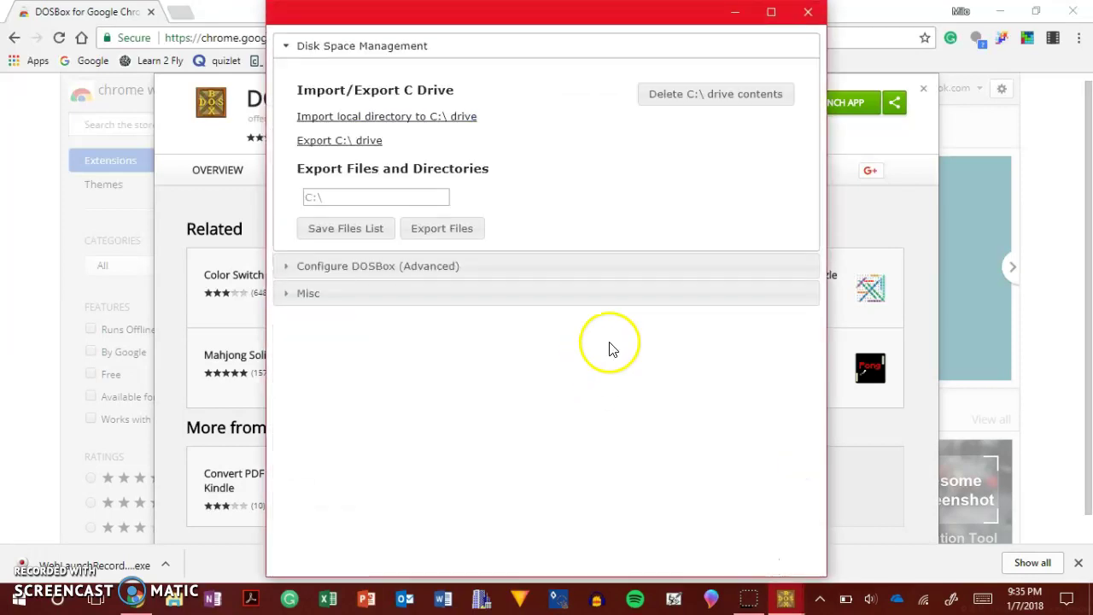
click(395, 118)
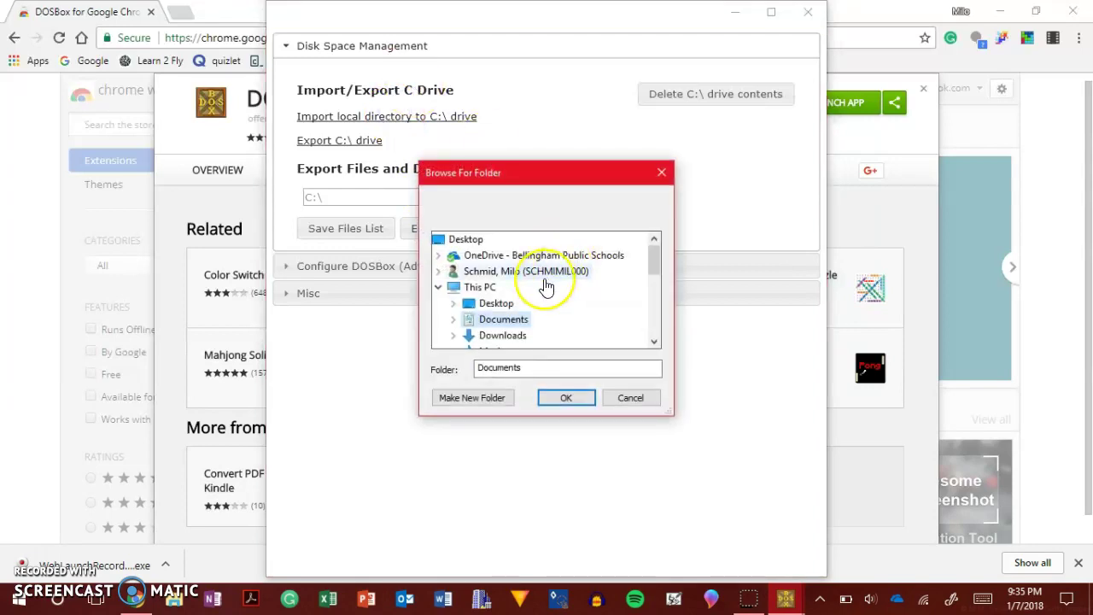
scroll(547, 286, down, 5)
double_click(489, 255)
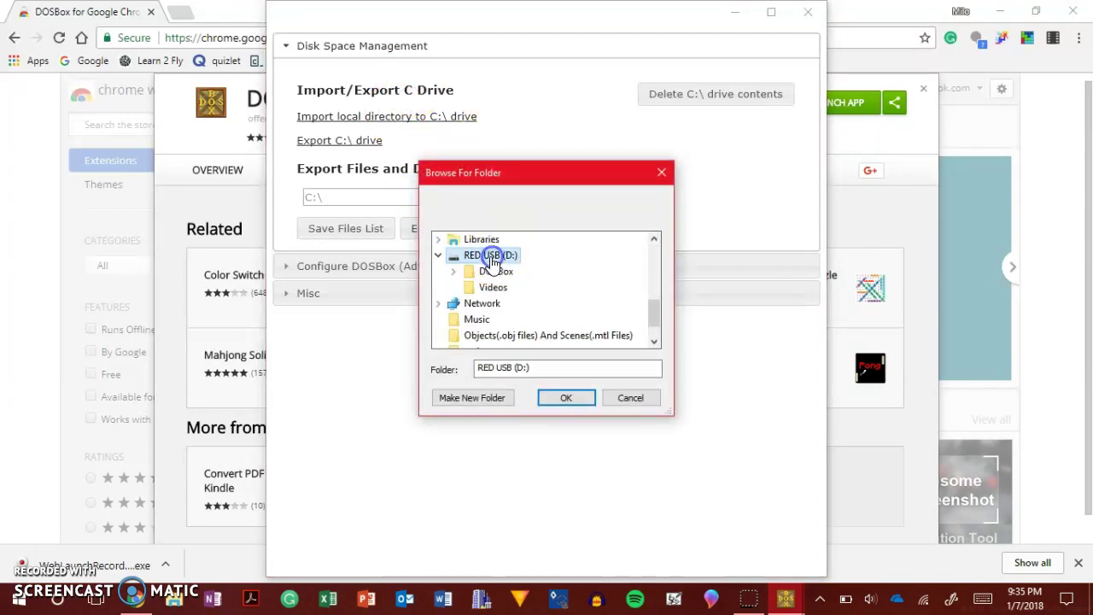
click(492, 274)
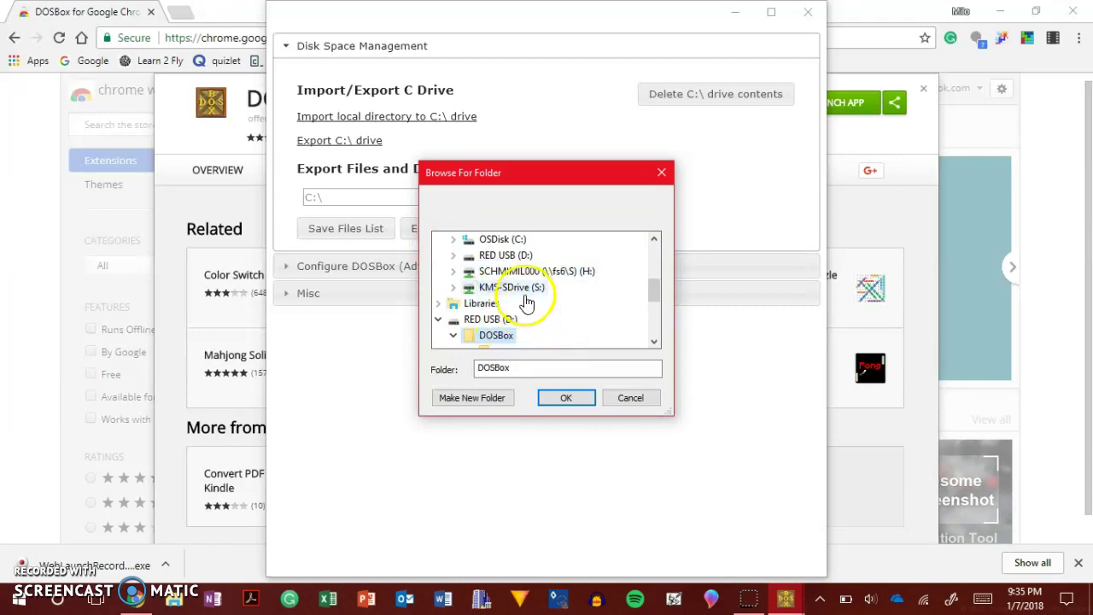
scroll(522, 320, down, 4)
click(566, 398)
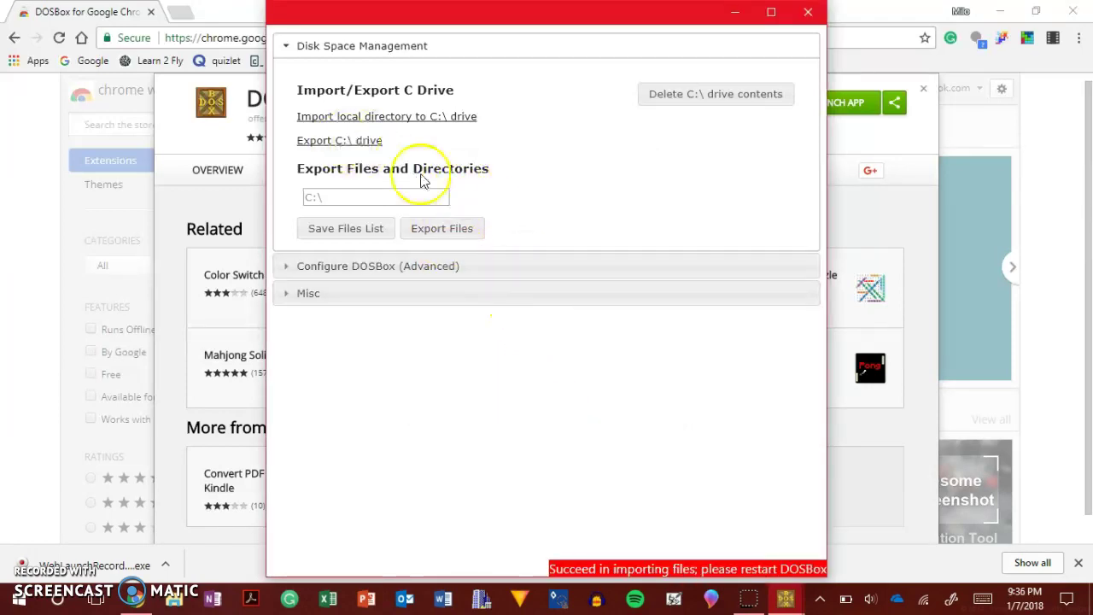
Step: Set the output to ddraw in the advanced DOSBox configuration file and save it
click(327, 269)
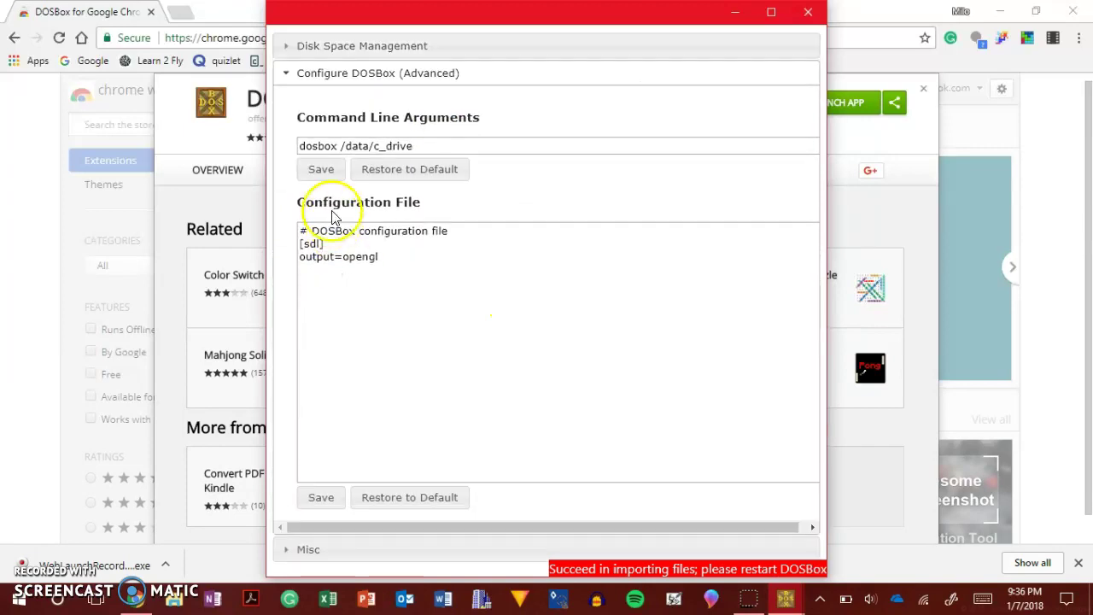
click(378, 252)
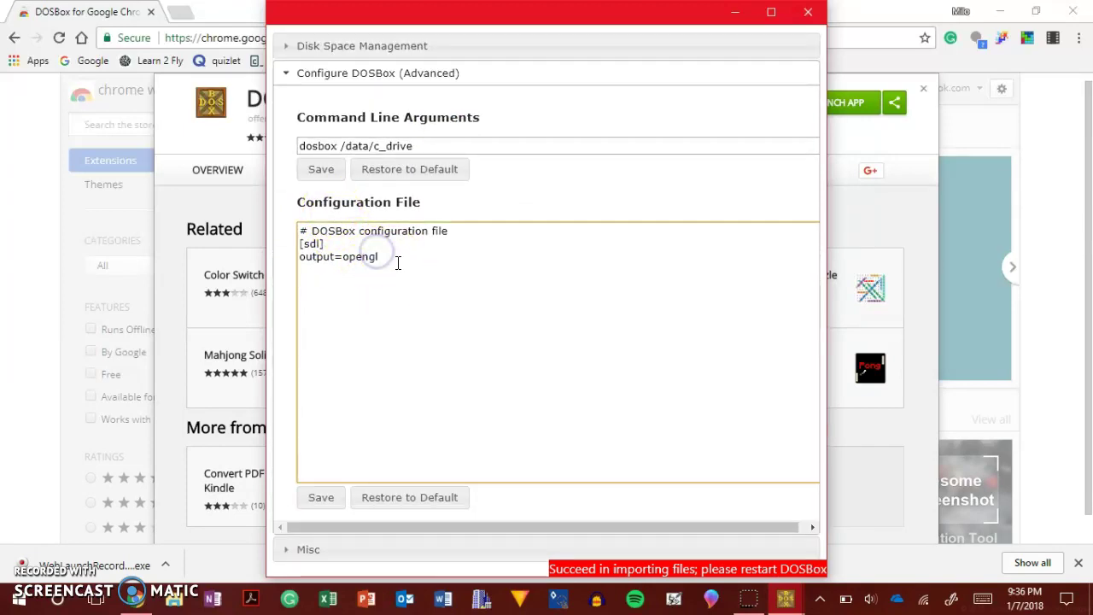
key(BackSpace)
key(BackSpace)
text(ddraw)
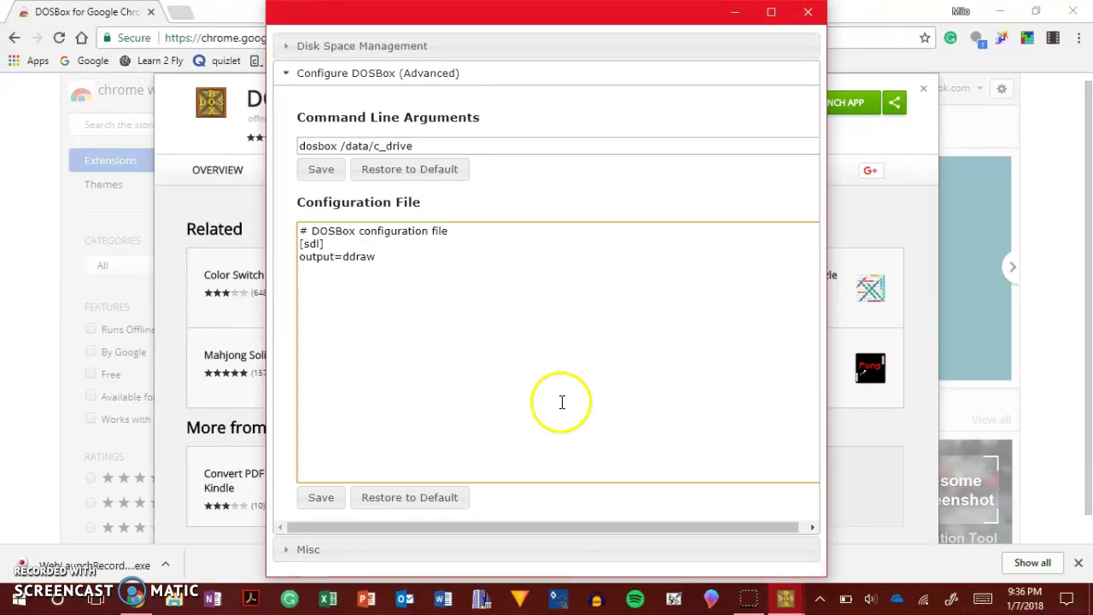
click(335, 491)
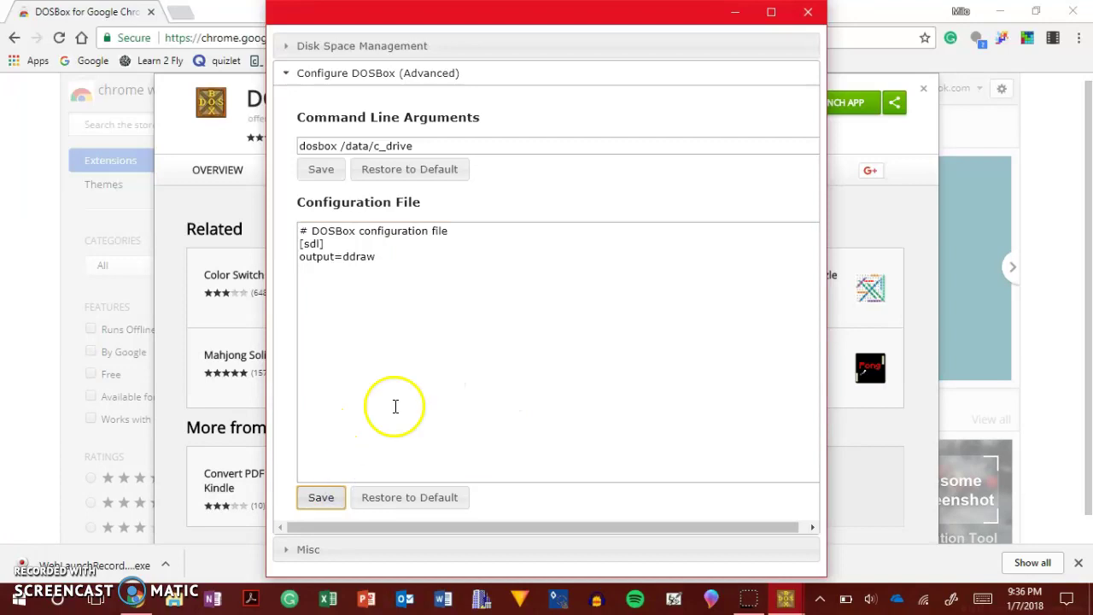
Step: Close the settings, restart DOSBox and clear its screen with cls
click(808, 13)
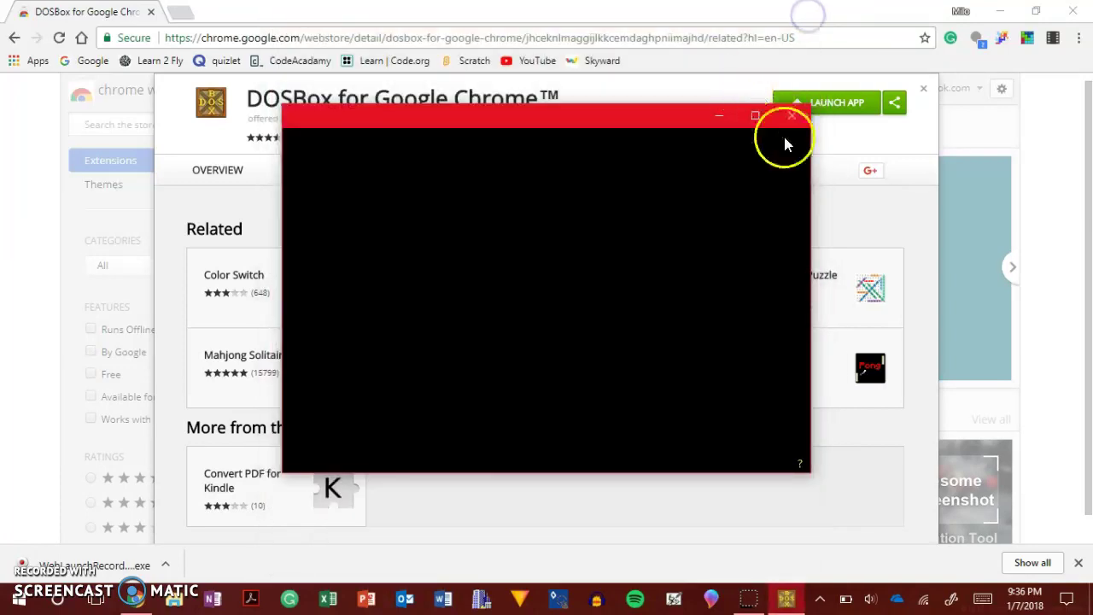
click(791, 117)
click(794, 104)
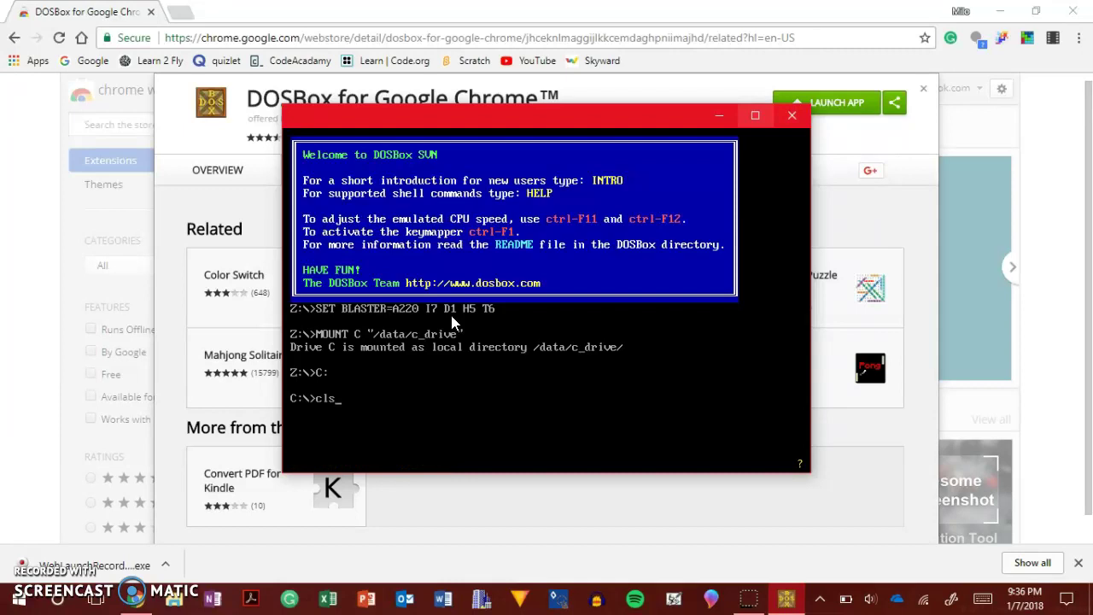
key(Return)
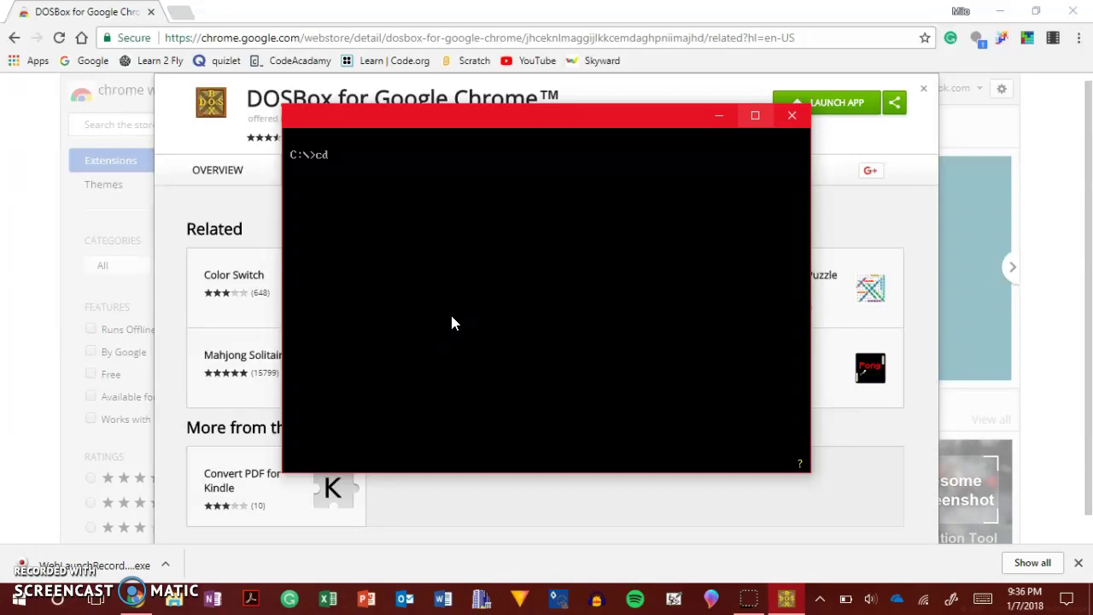
Step: Change into the dosbox directory and its games subdirectory at the DOSBox prompt
text(cd dosbox)
key(Return)
text(games)
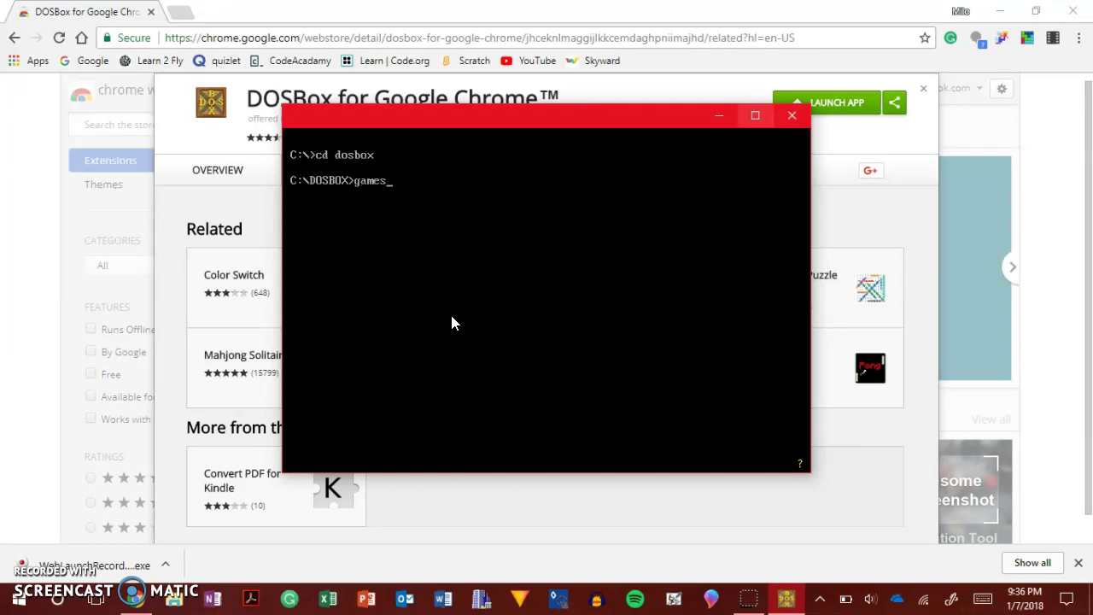
key(Return)
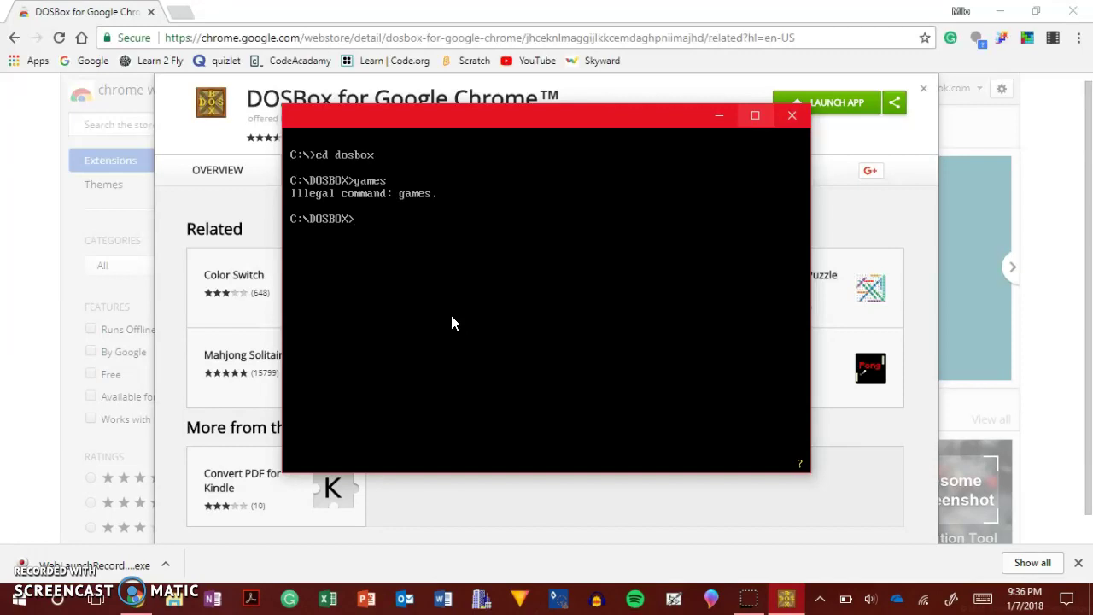
text(cd game)
text(s)
key(Return)
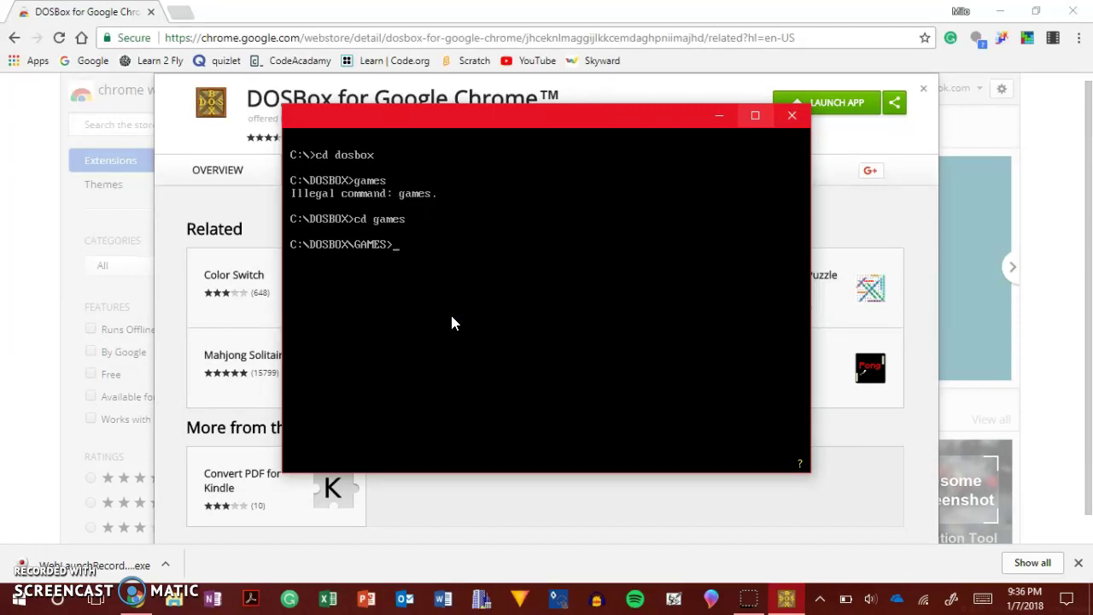
Step: Switch to File Explorer and check the game folder names in DOSBox\games on RED USB (D:)
click(175, 602)
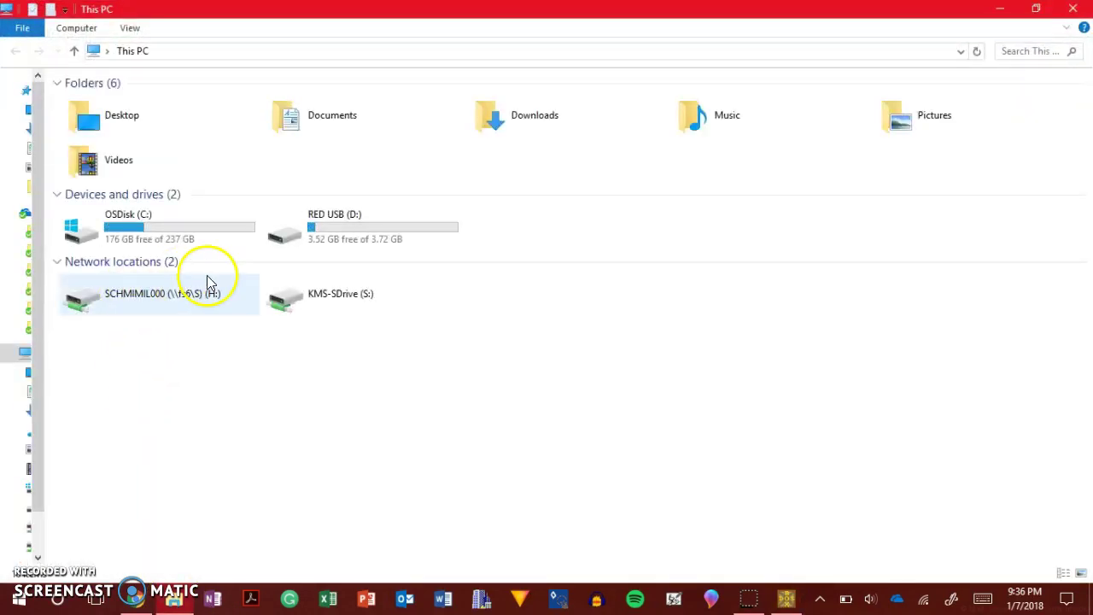
click(313, 229)
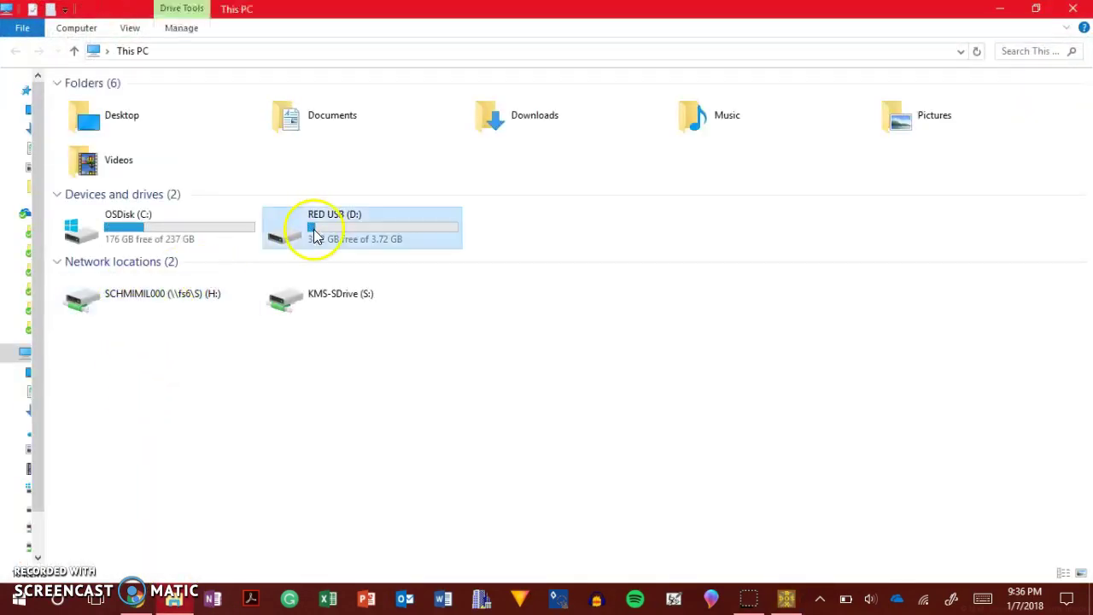
double_click(313, 229)
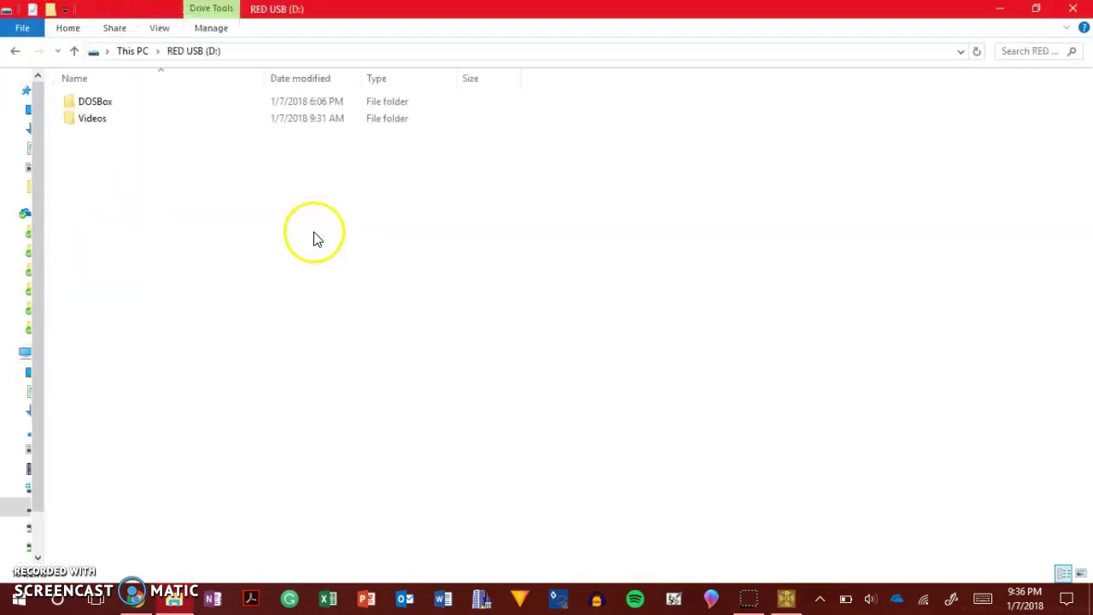
double_click(232, 104)
click(213, 109)
double_click(212, 110)
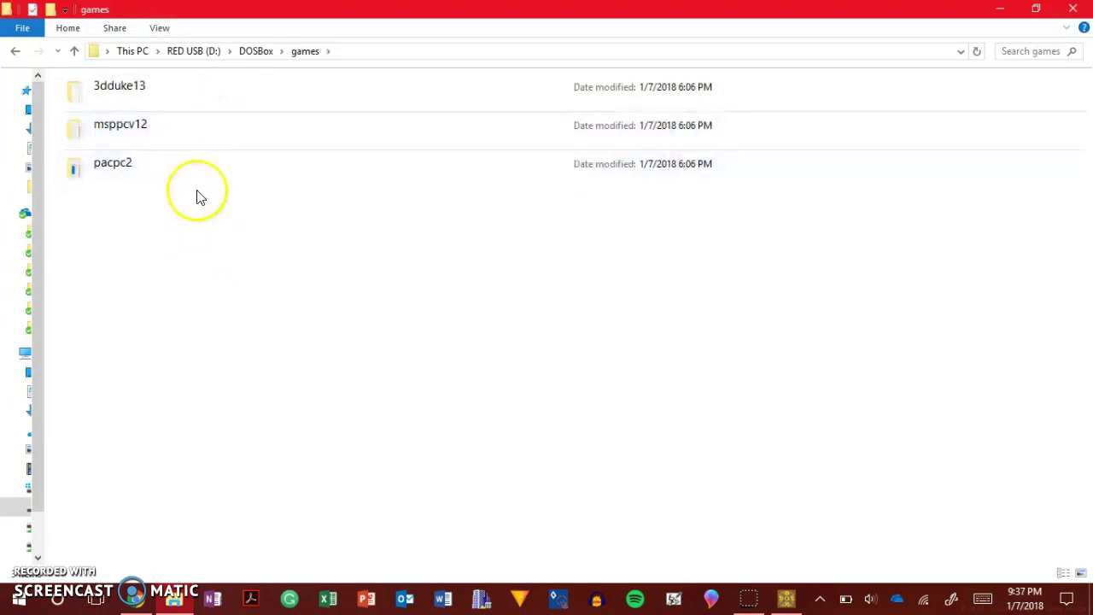
click(207, 178)
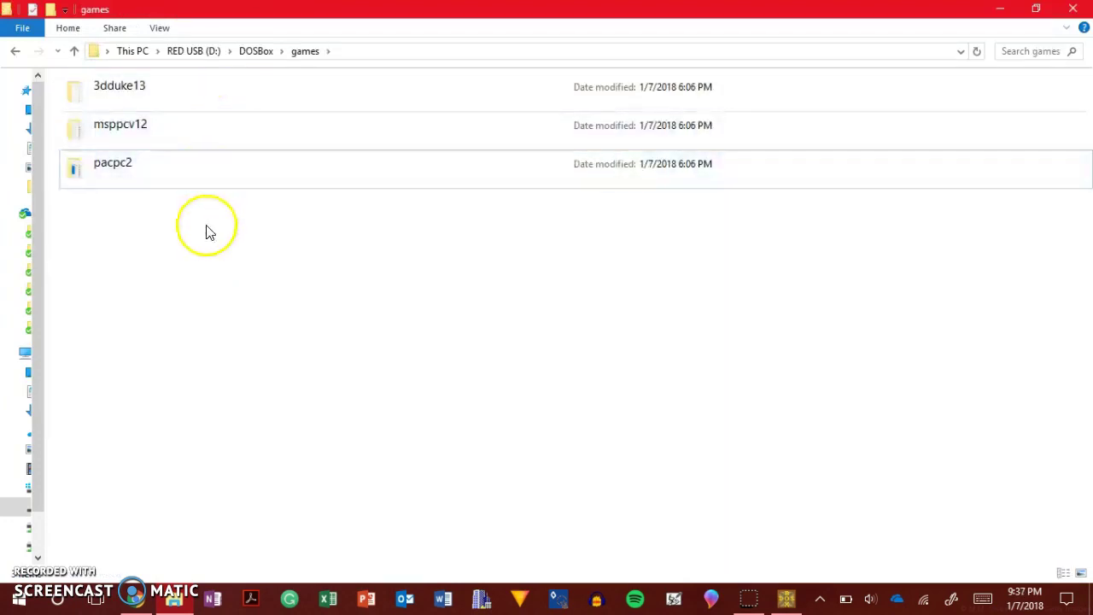
Step: Switch back to DOSBox and change into the pacpc2 directory
click(771, 606)
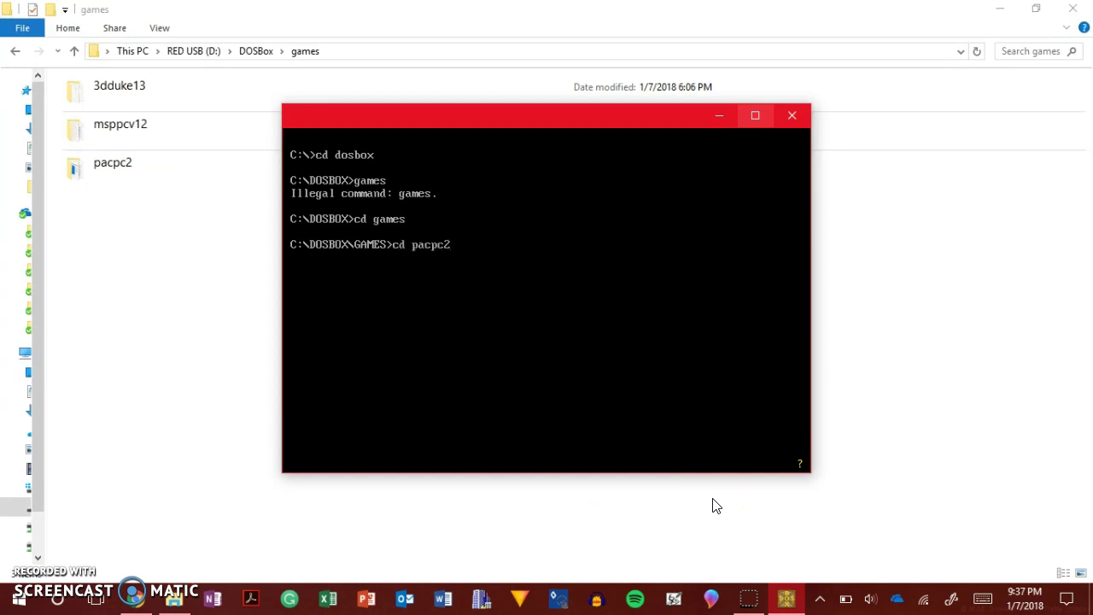
key(Return)
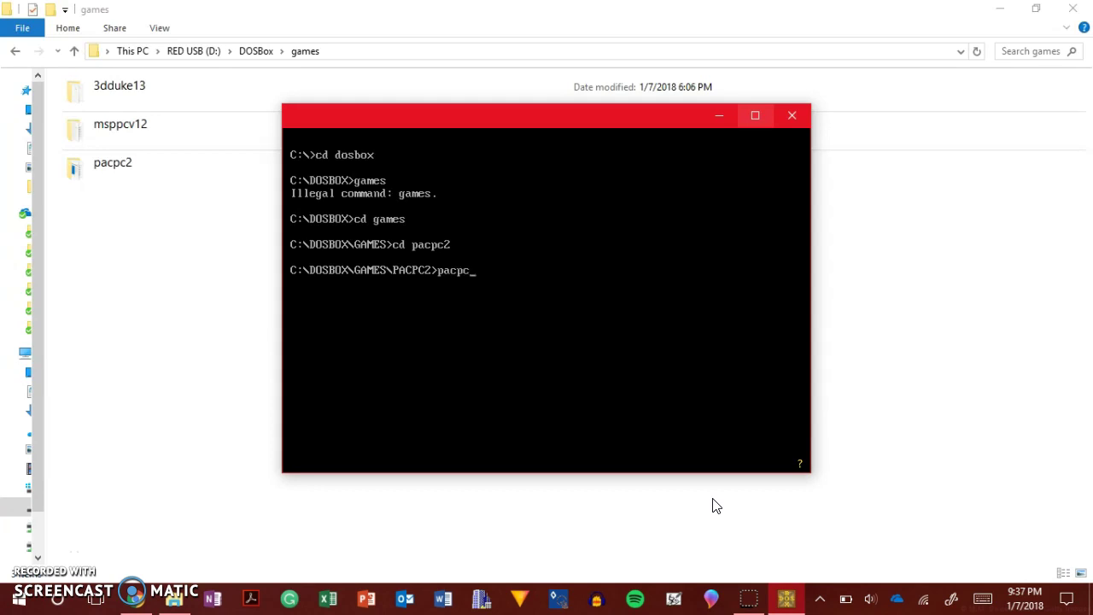
Step: Launch Pac PC II from the pacpc2 directory at the DOSBox prompt and start a one-player game
key(Return)
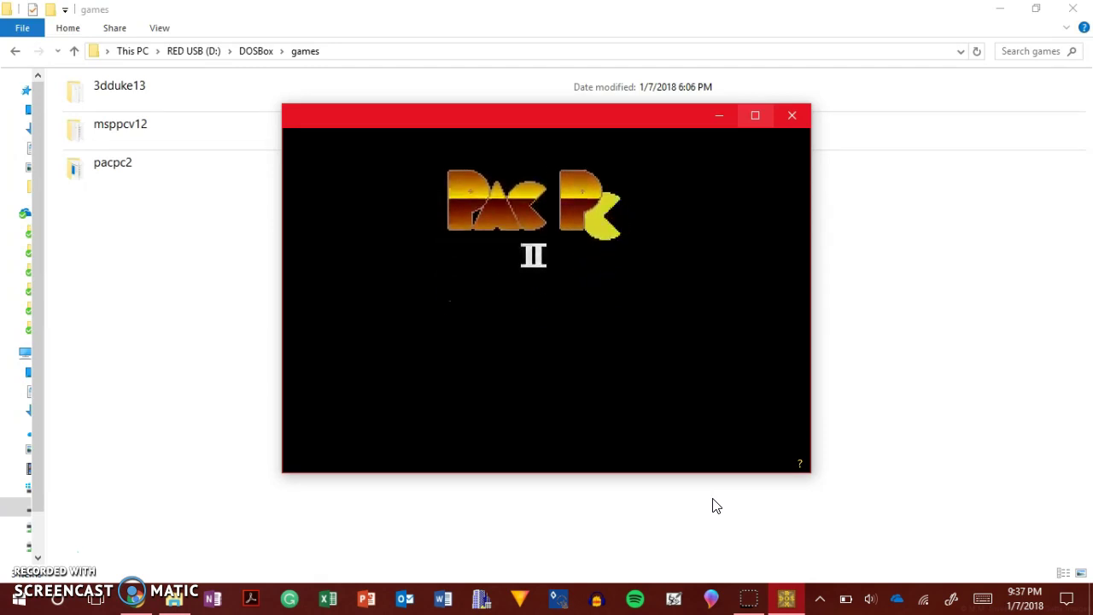
key(1)
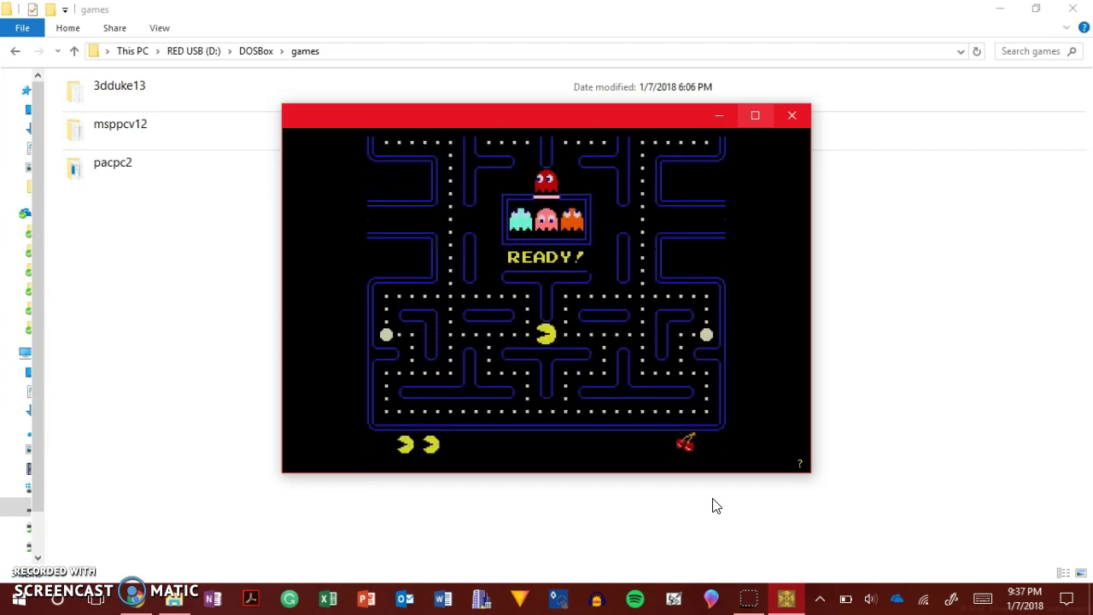
Step: Play the first maze, steering Pac-Man to eat dots, power pellets and frightened ghosts, and close the DOSBox window
key(Right)
key(Down)
key(Right)
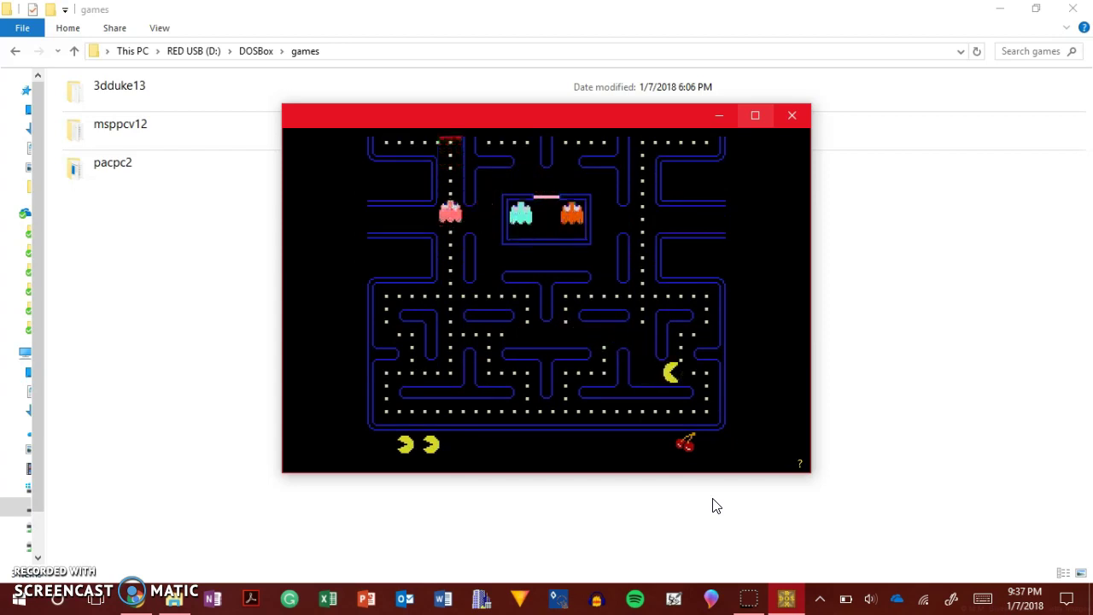
key(Left)
key(Up)
key(Right)
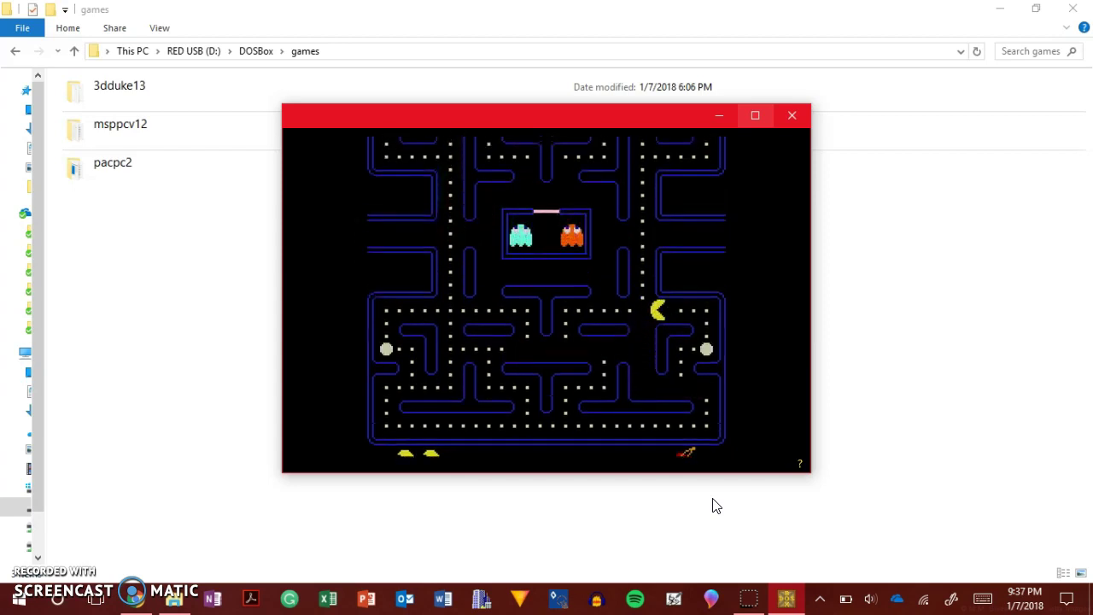
key(Down)
key(Left)
key(Down)
key(Right)
key(Down)
key(Left)
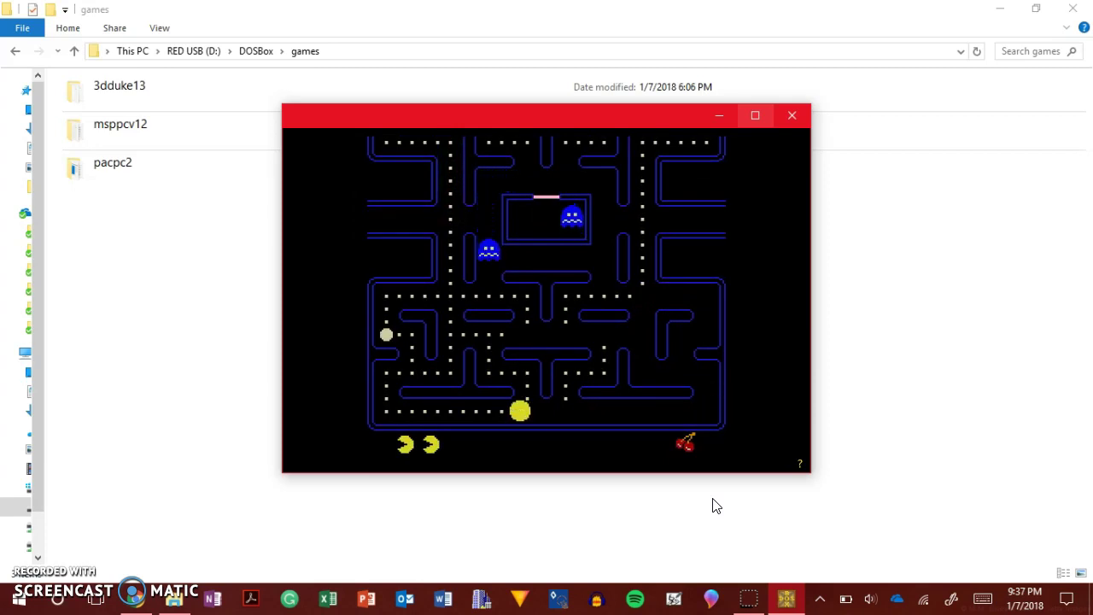
key(Up)
key(Right)
key(Up)
key(Down)
key(Right)
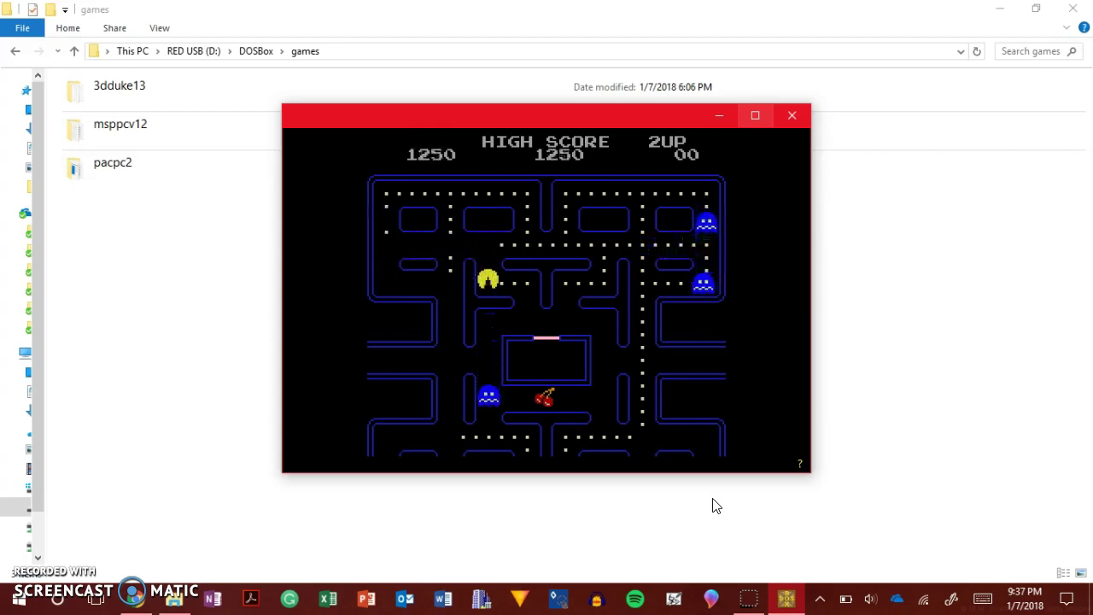
key(Down)
key(Left)
key(Down)
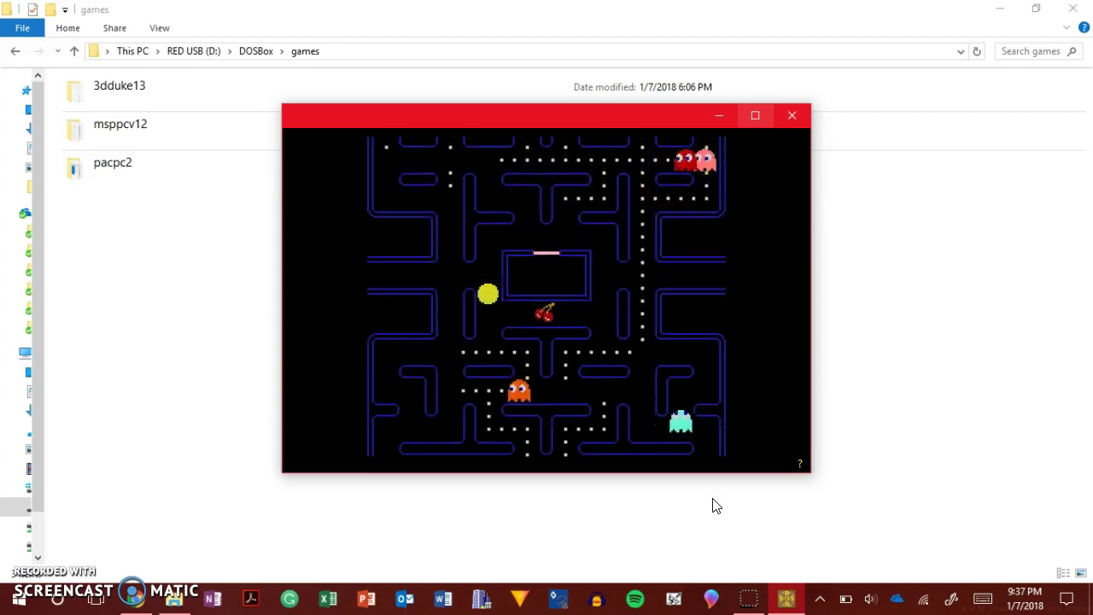
key(Right)
key(Left)
key(Up)
key(Left)
key(Up)
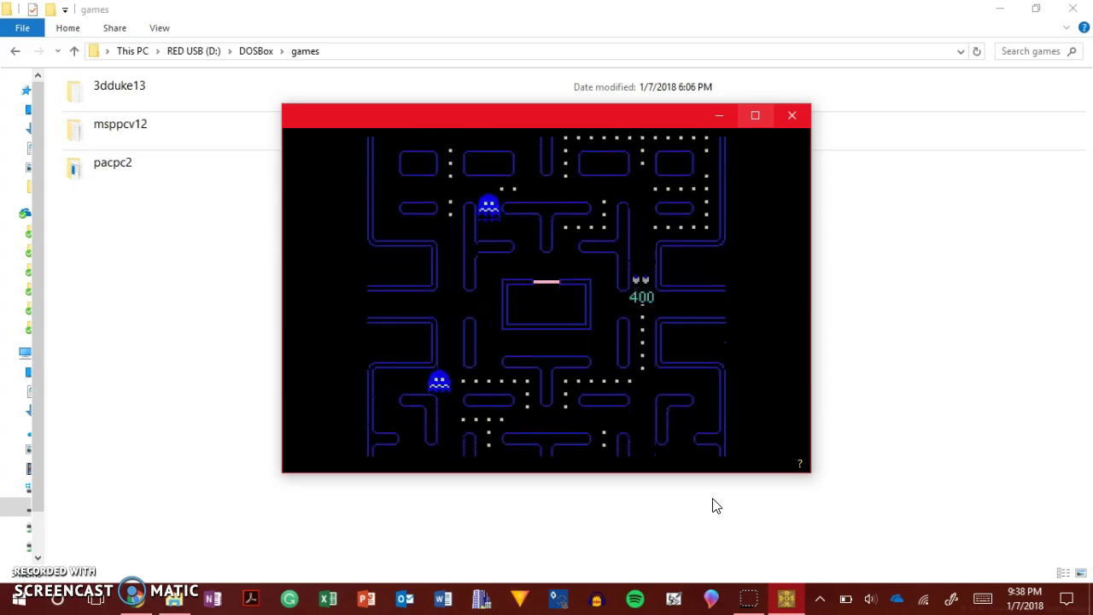
key(Left)
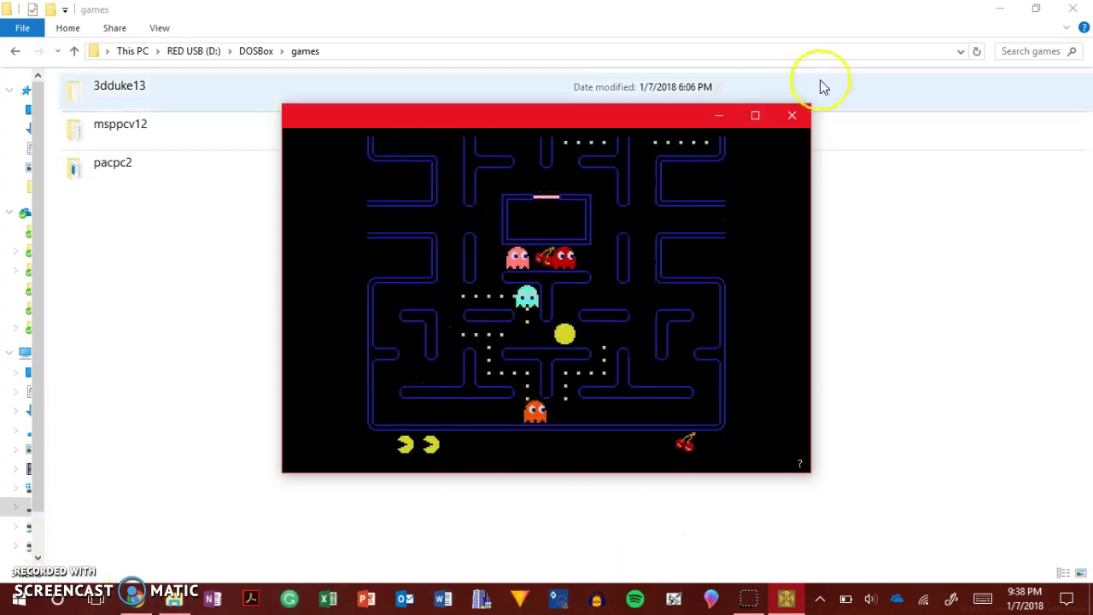
click(783, 114)
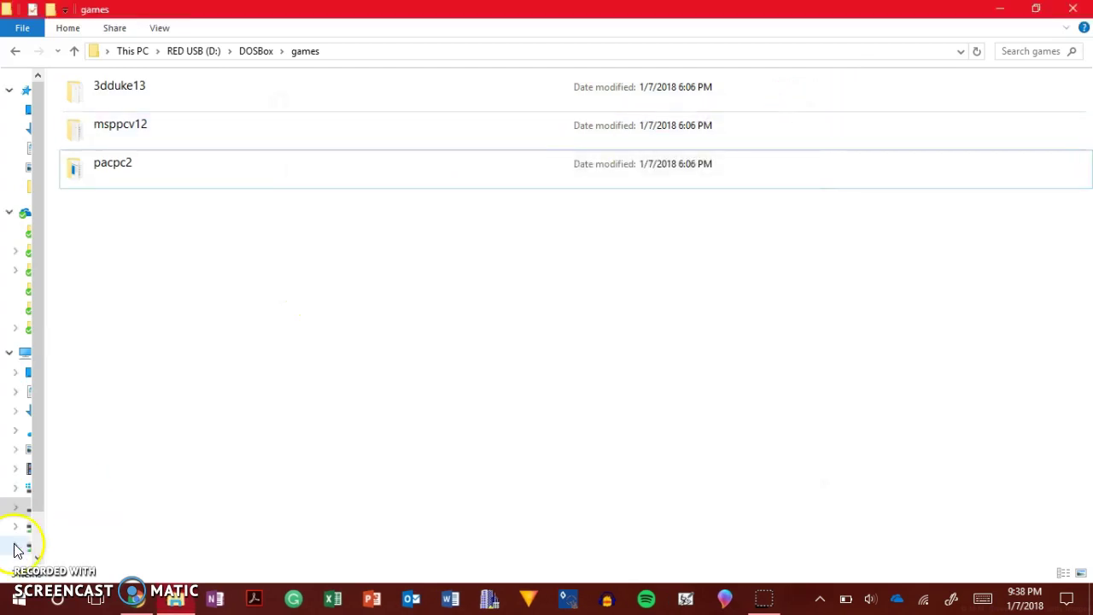